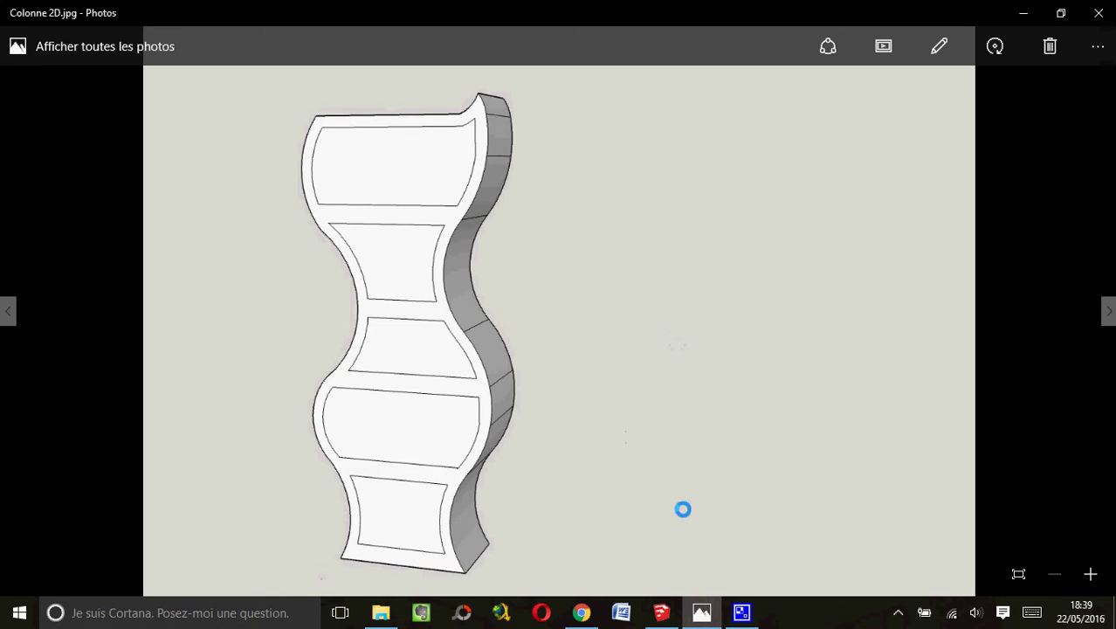
- Return to the column model and orbit and zoom to view its side, then its front
left_click(661, 612)
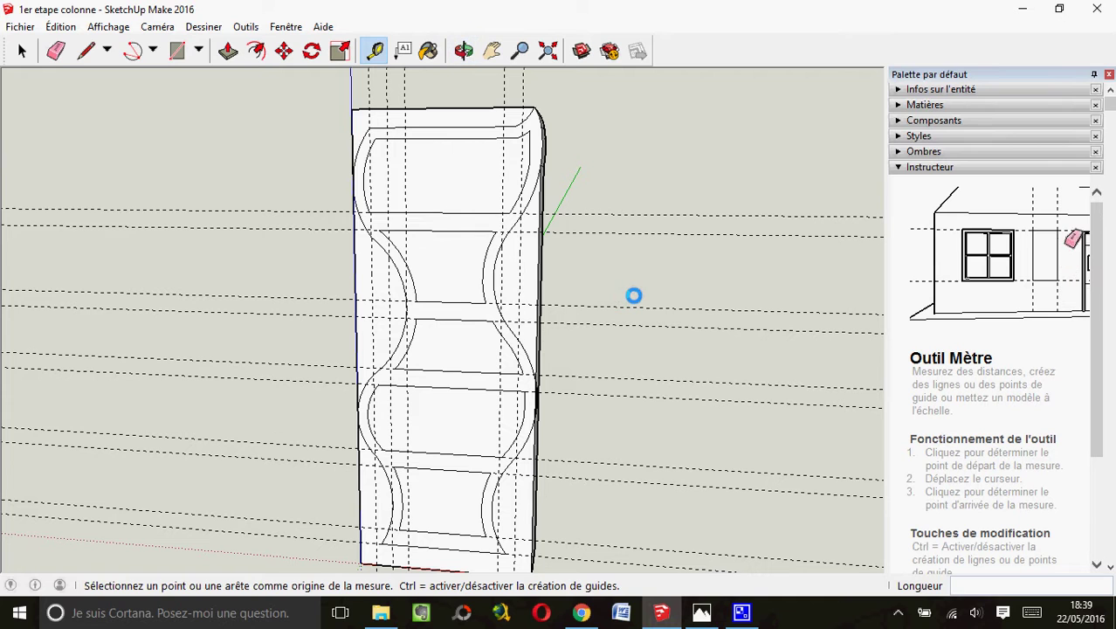
left_click(464, 51)
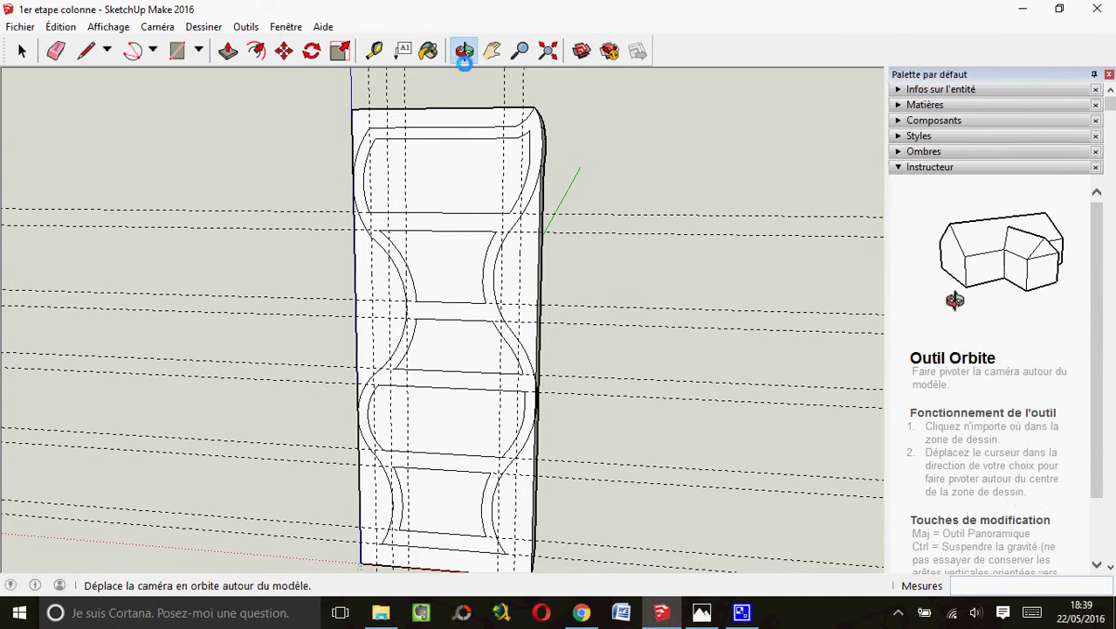
left_click_drag(567, 240, 459, 246)
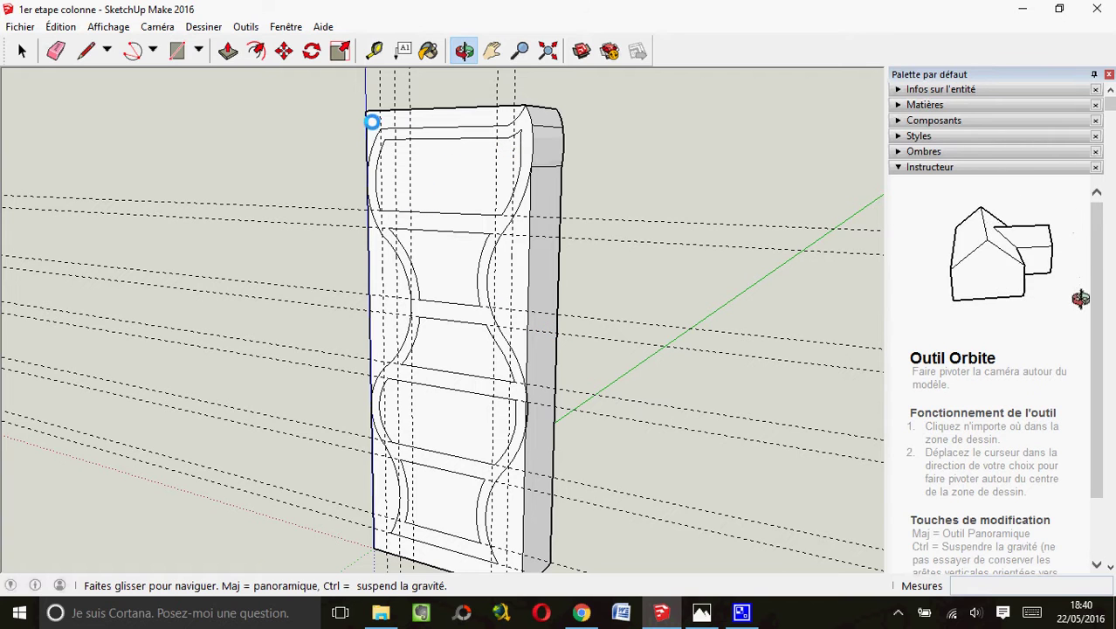
scroll(357, 132, "up", 2)
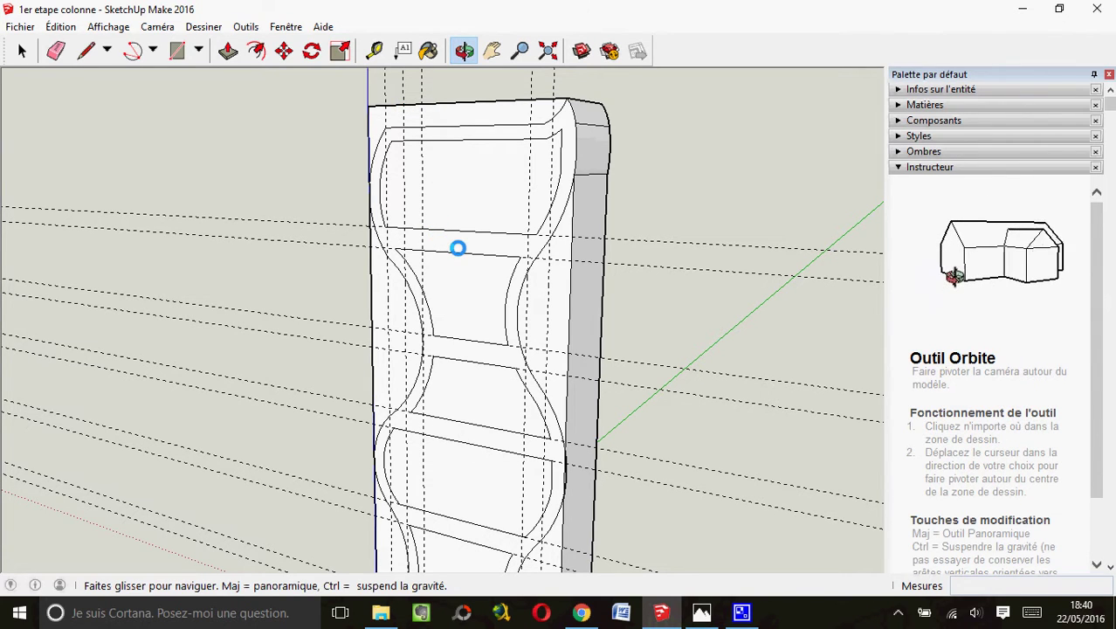
left_click_drag(488, 111, 534, 228)
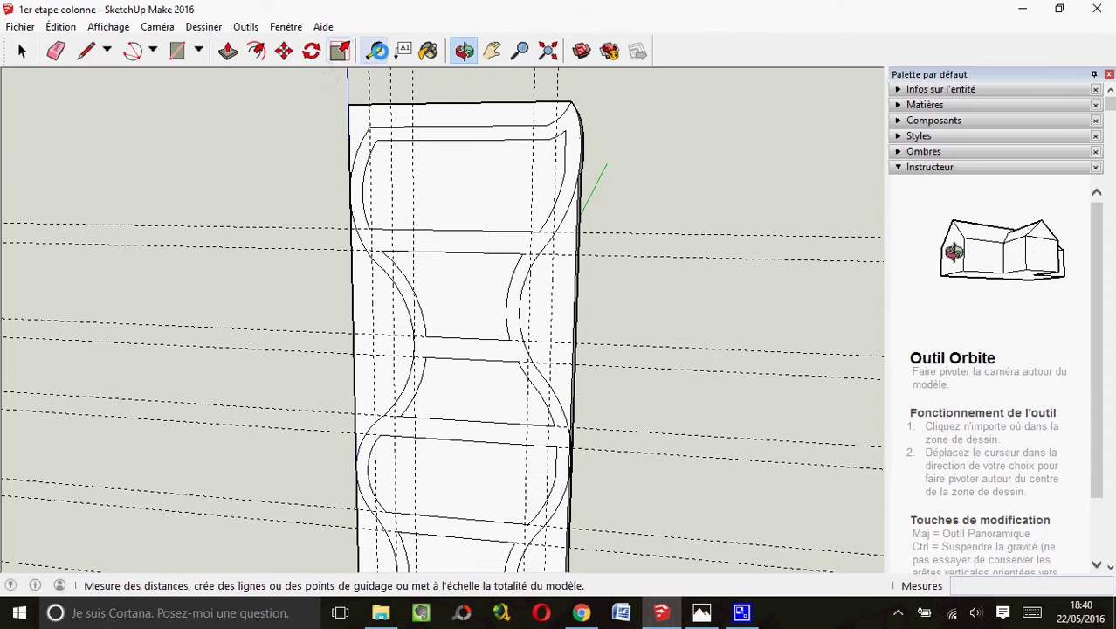
- Mark a tape-measure guide point on the panel, measured down from its top edge
left_click(373, 51)
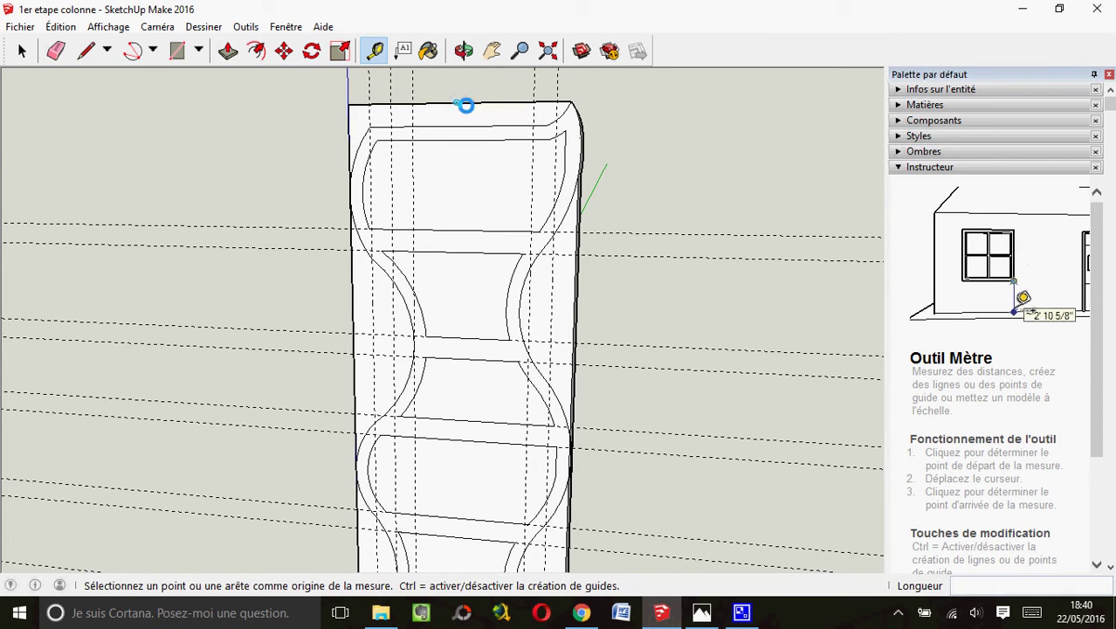
left_click(495, 104)
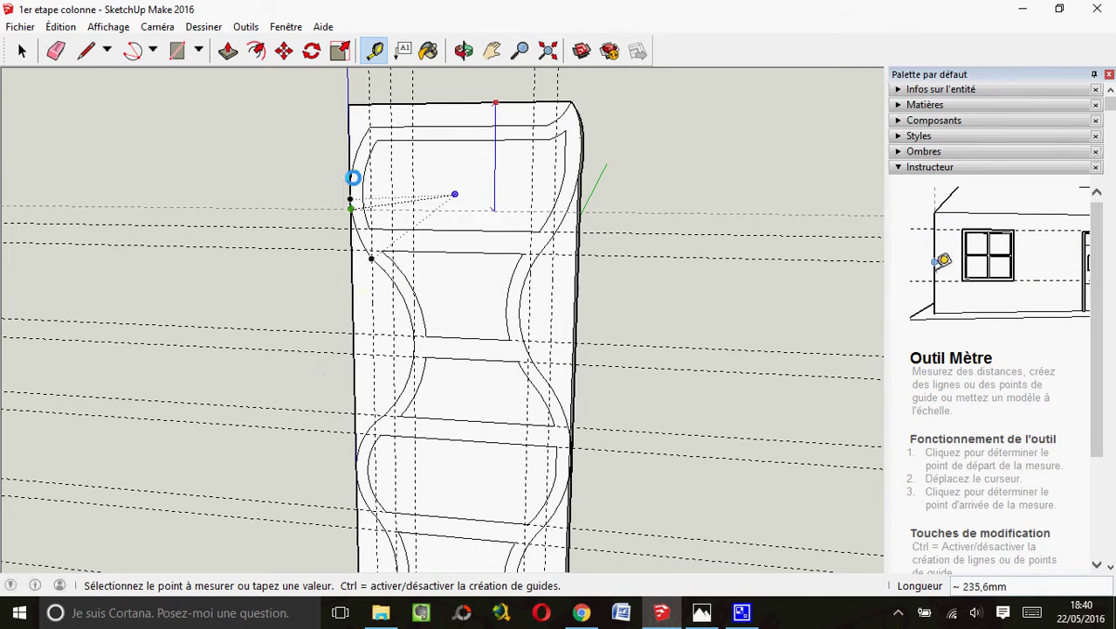
left_click(357, 230)
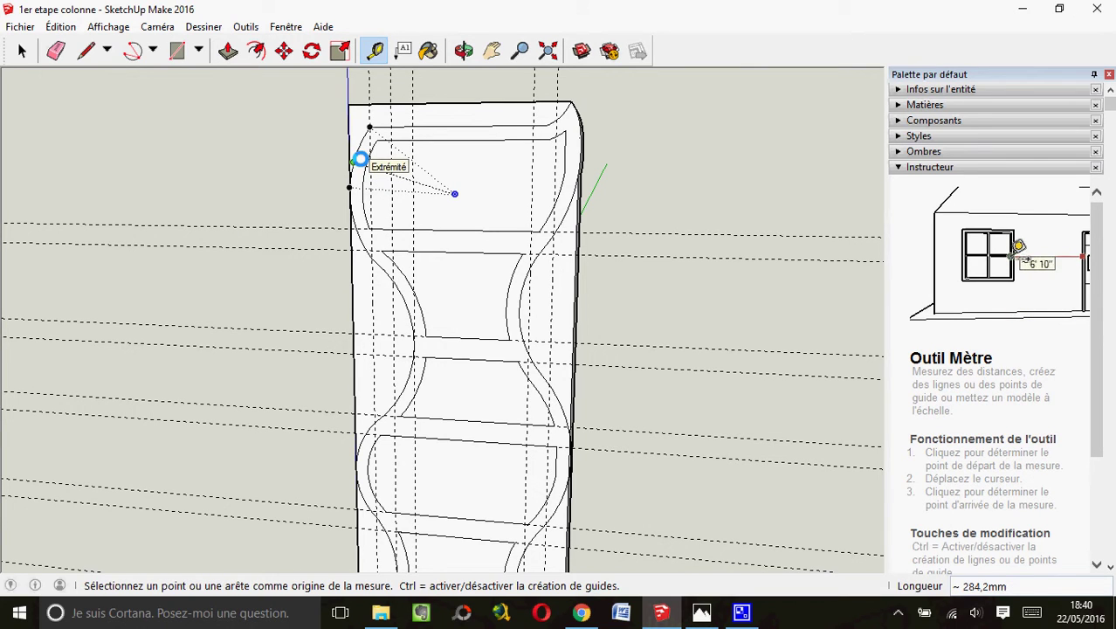
left_click(106, 50)
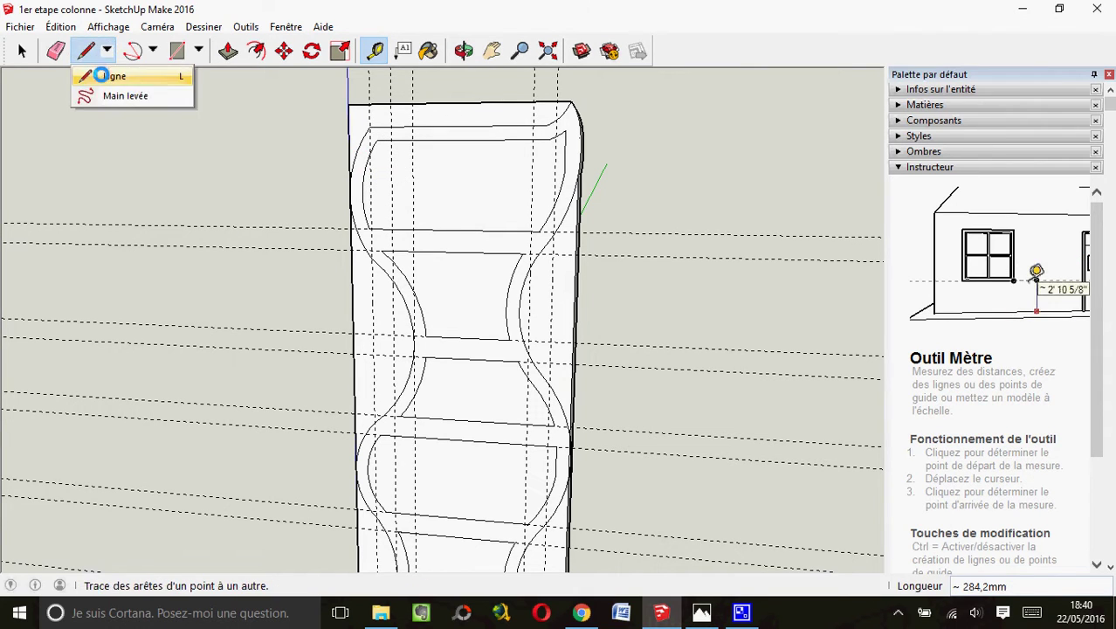
left_click(152, 50)
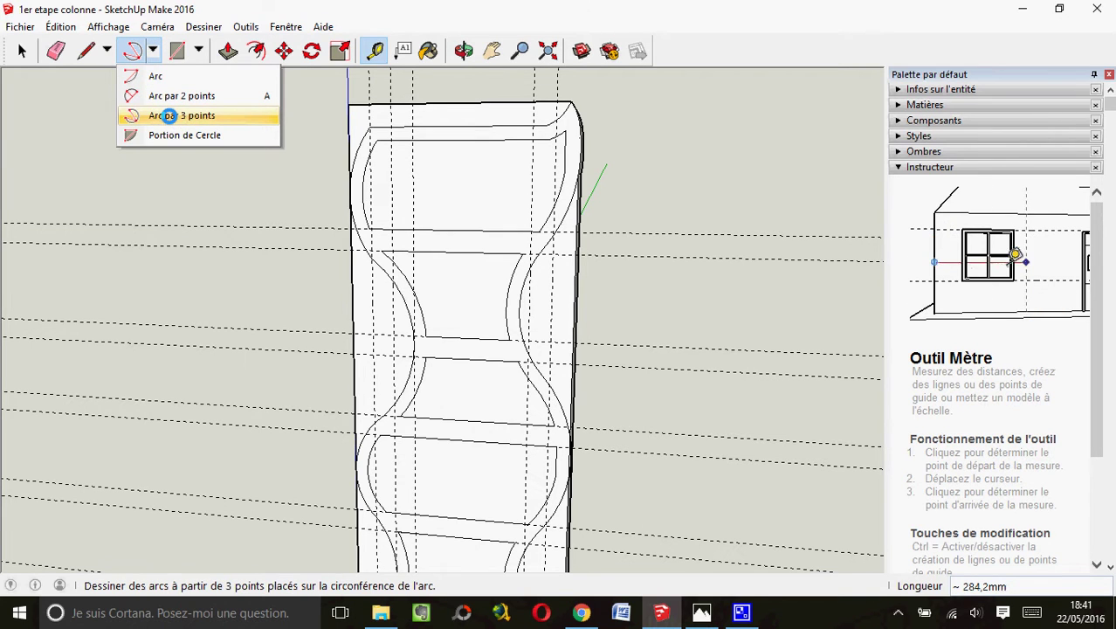
left_click(375, 50)
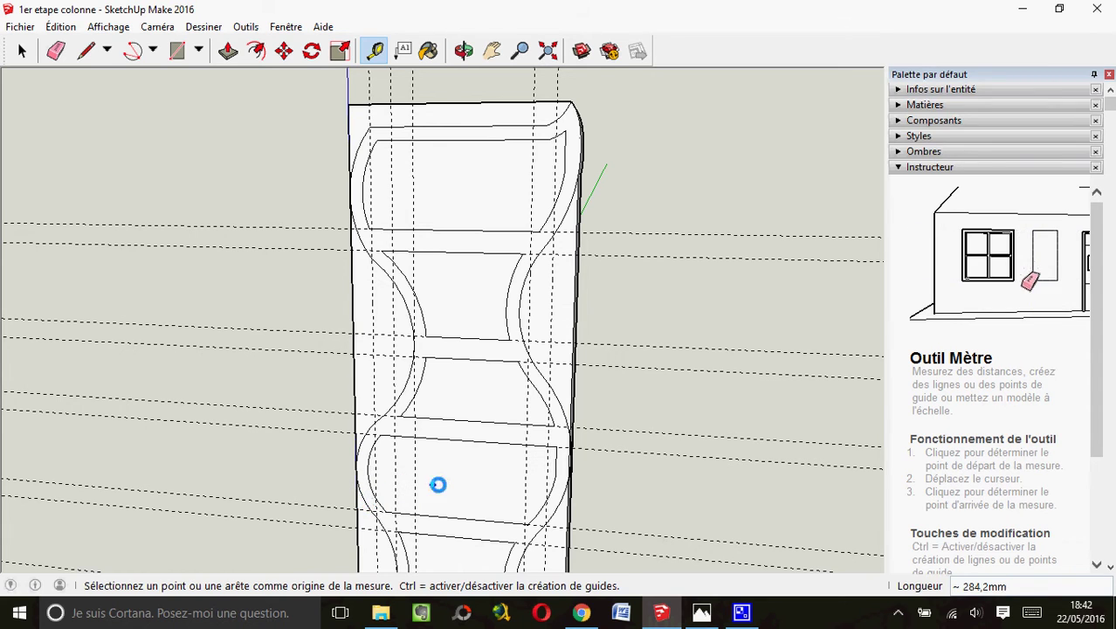
left_click(492, 50)
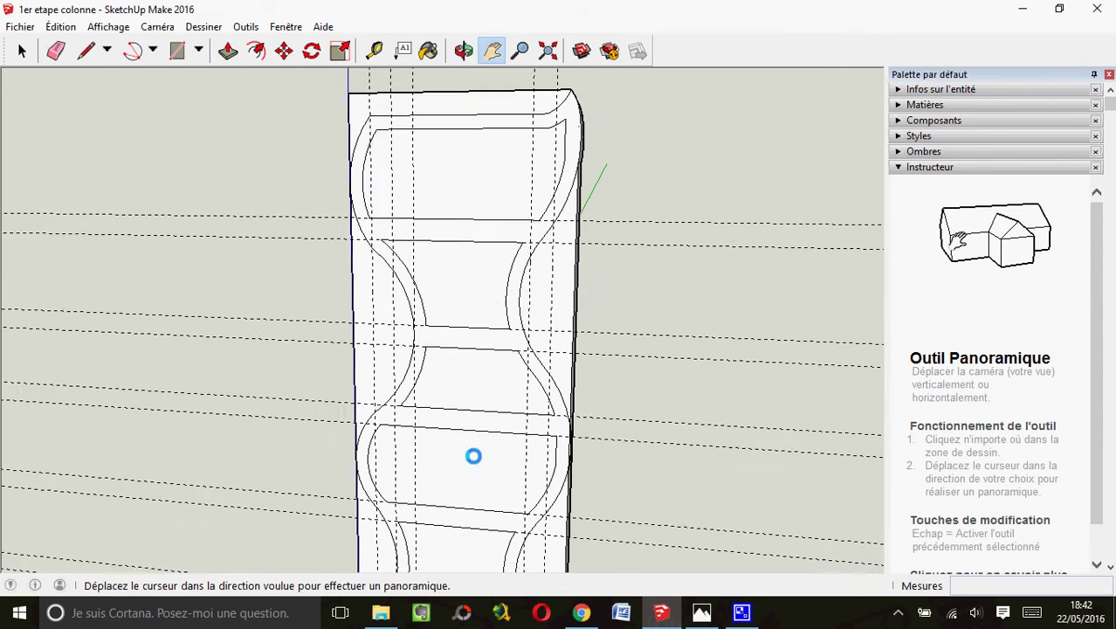
left_click_drag(473, 453, 399, 346)
left_click(374, 51)
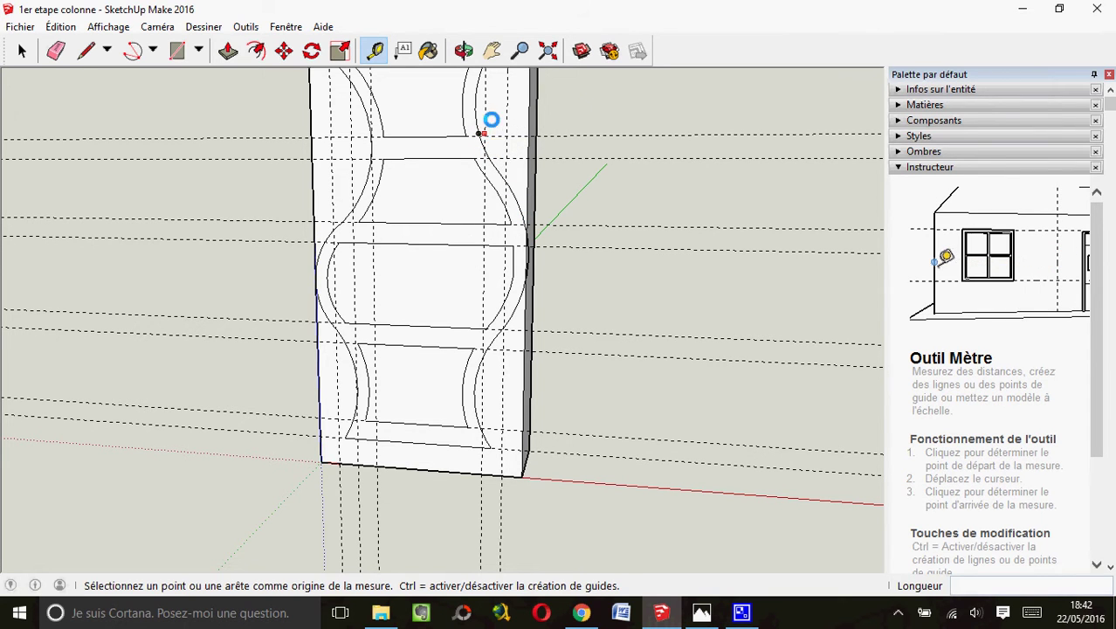
left_click(492, 51)
left_click_drag(489, 122, 496, 337)
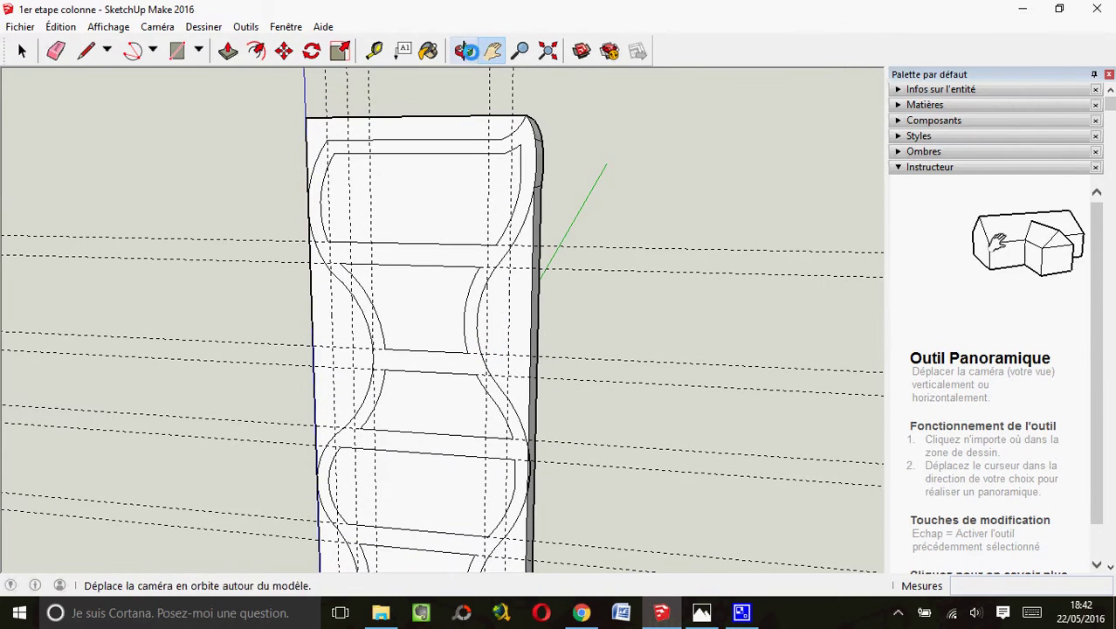
left_click(374, 50)
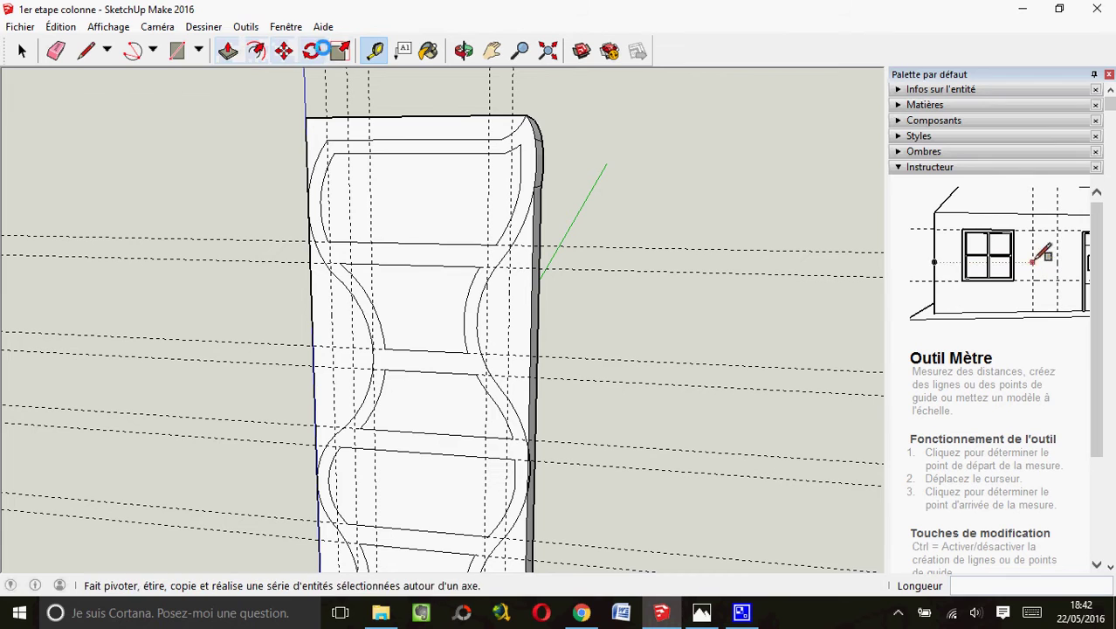
left_click(340, 50)
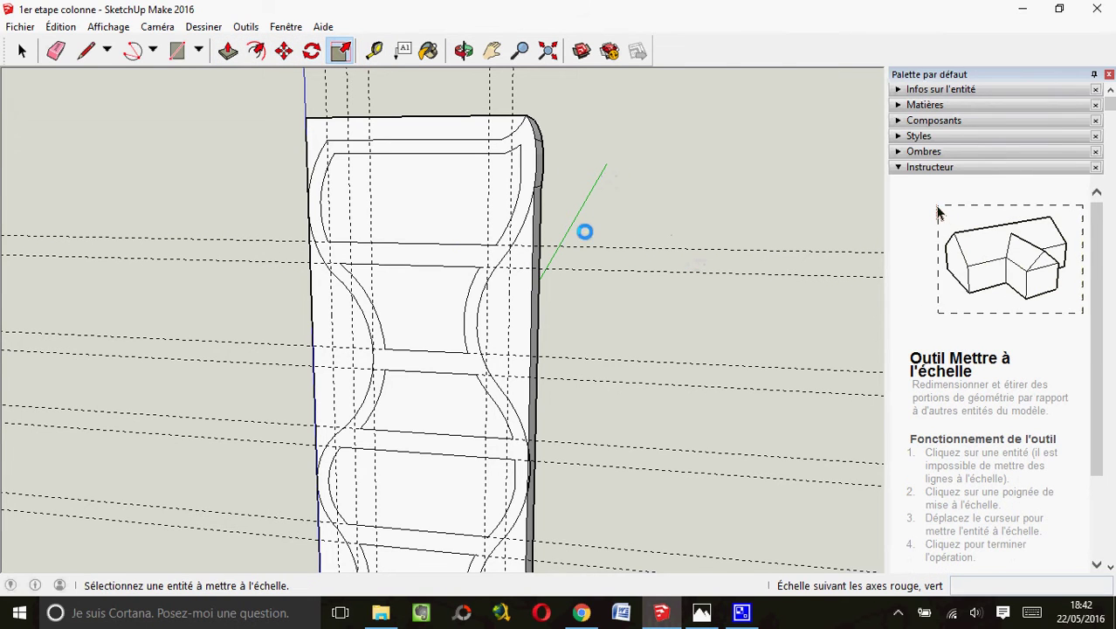
left_click(255, 50)
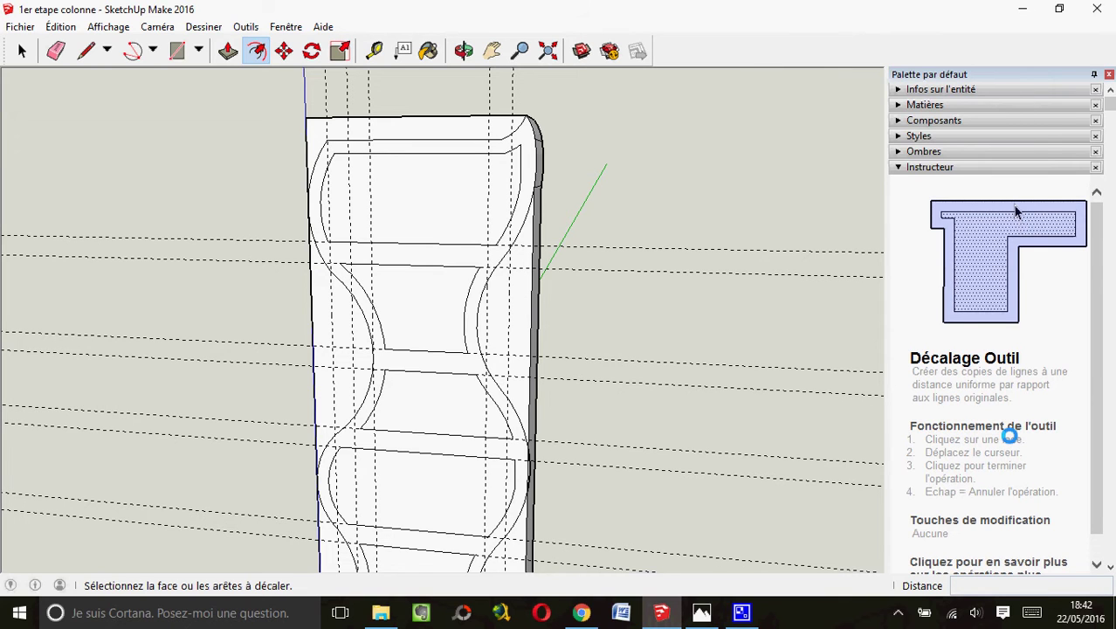
left_click(469, 250)
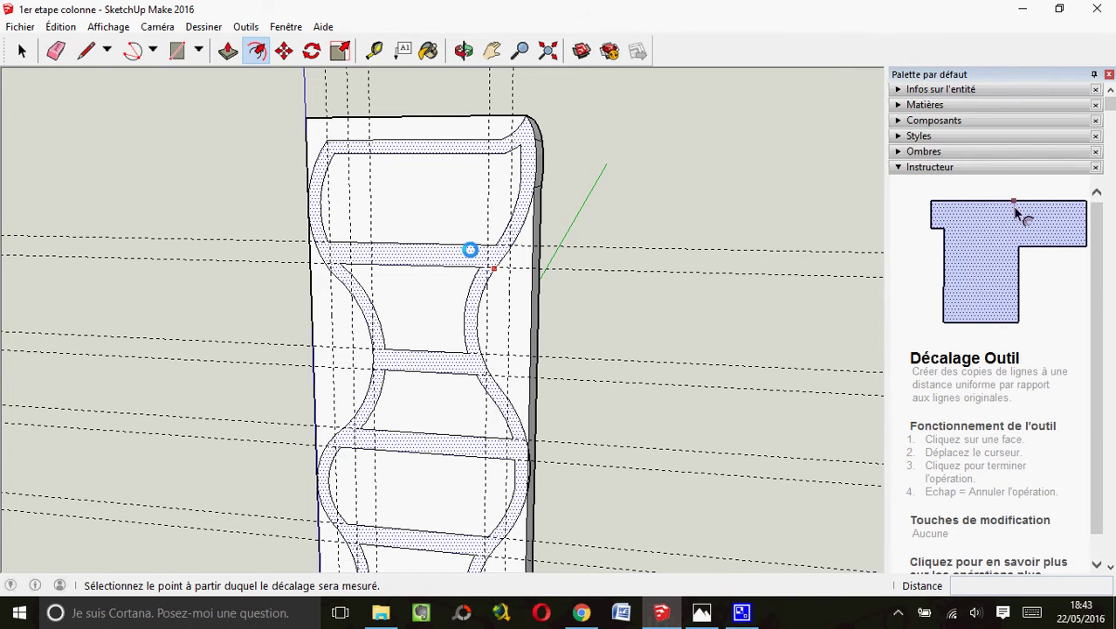
key("Escape")
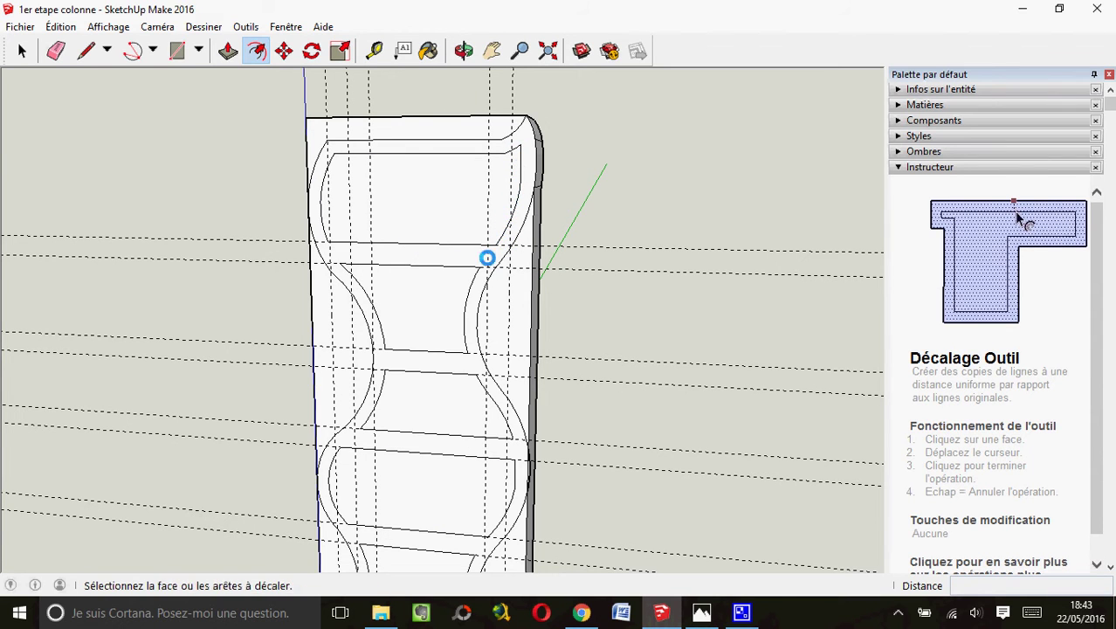
key("Escape")
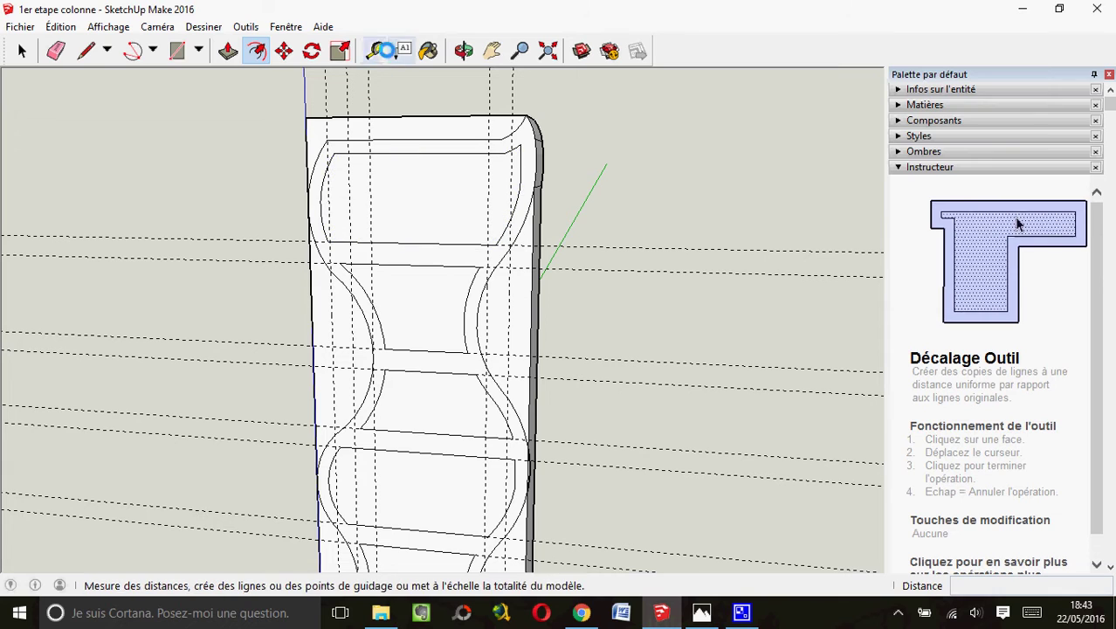
- Measure a 200 mm vertical distance down from near the panel's top
left_click(374, 49)
left_click(429, 155)
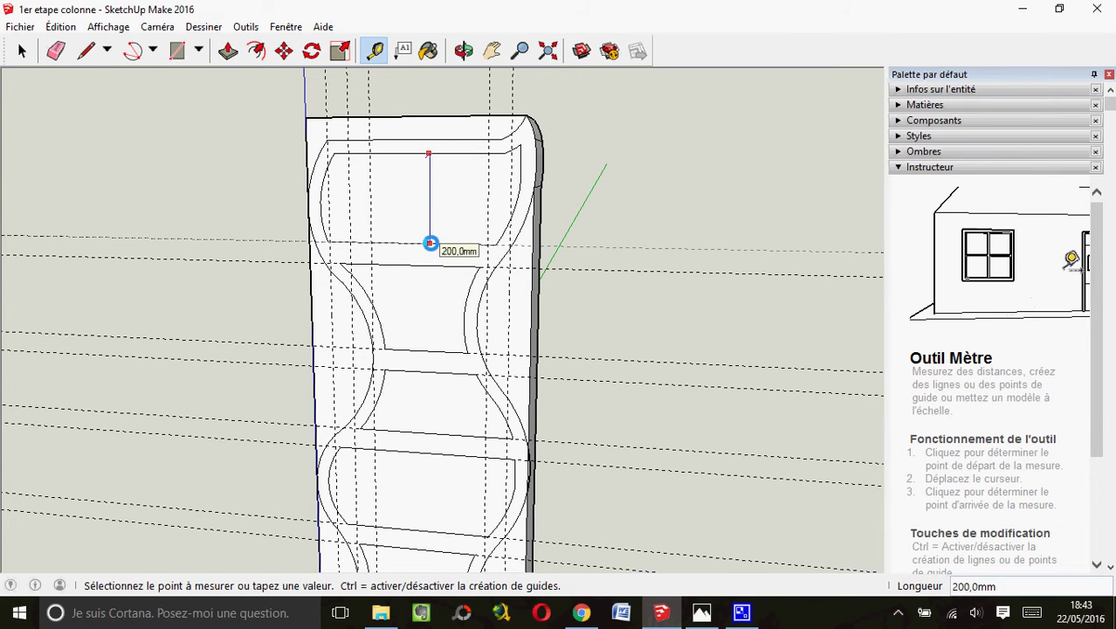
left_click(406, 241)
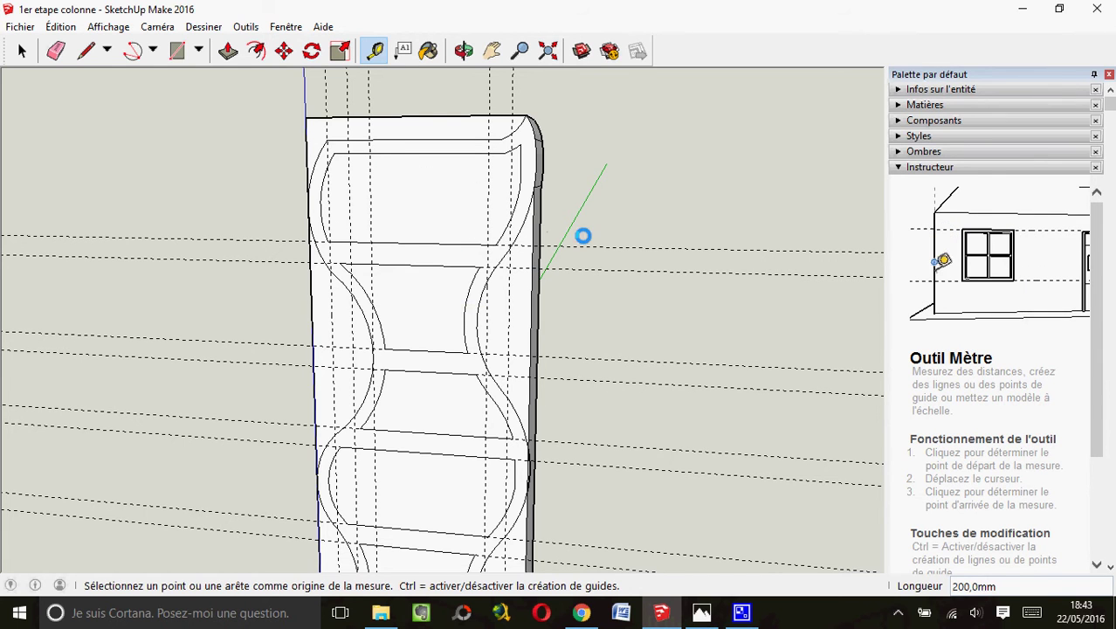
- Zoom and pan to centre the column's right edge with its mid-height curved bulge
scroll(589, 238, "down", 1)
scroll(533, 443, "down", 1)
scroll(515, 462, "up", 2)
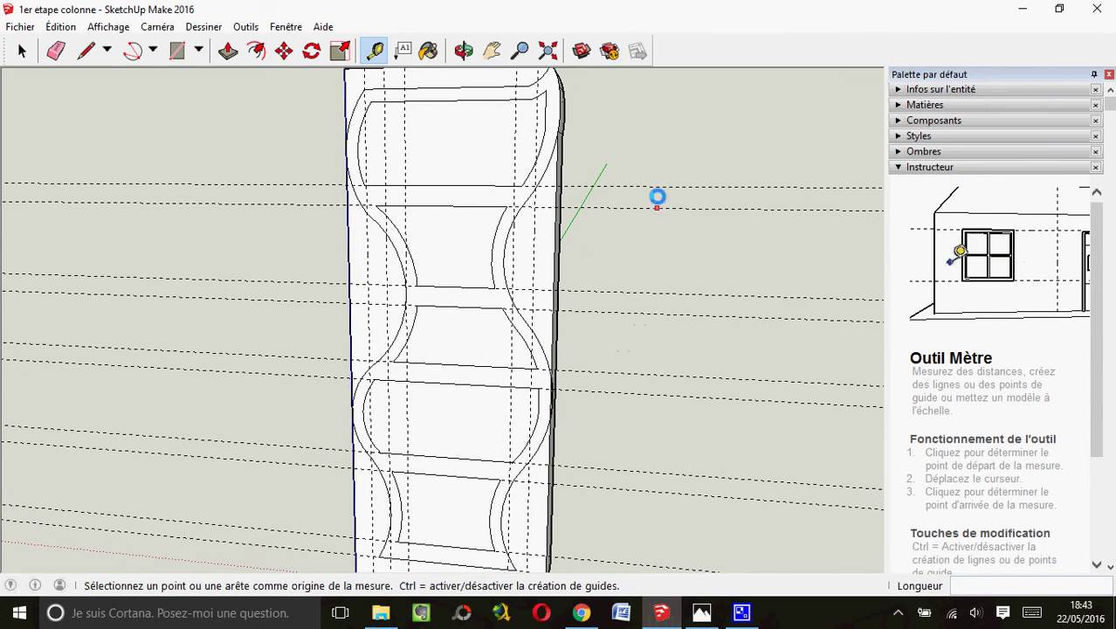
scroll(603, 307, "down", 1)
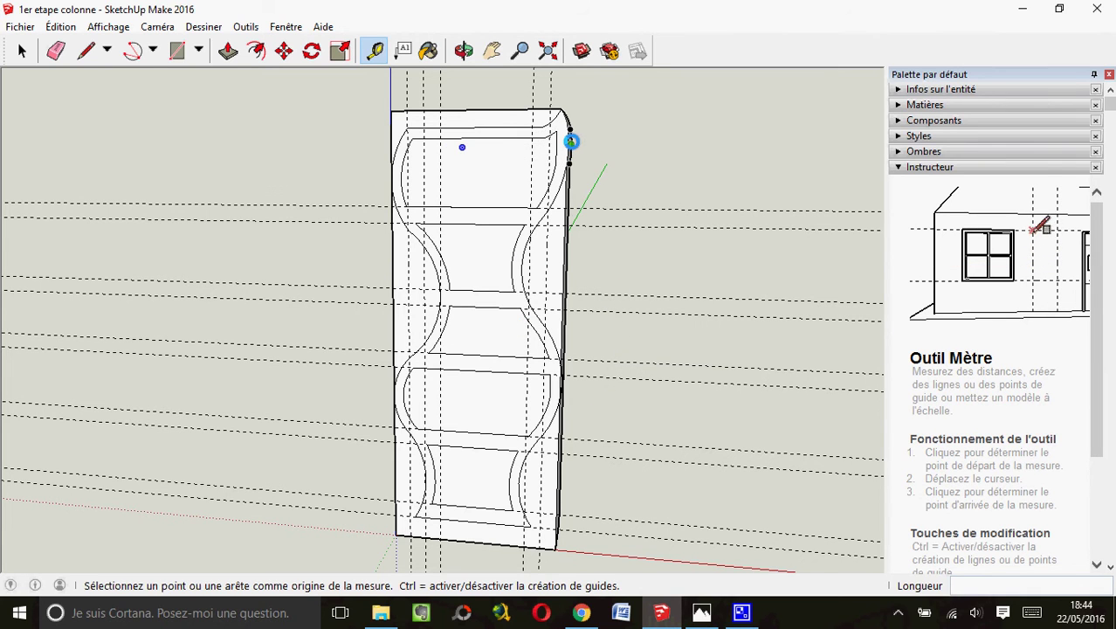
scroll(569, 140, "up", 2)
scroll(568, 142, "up", 2)
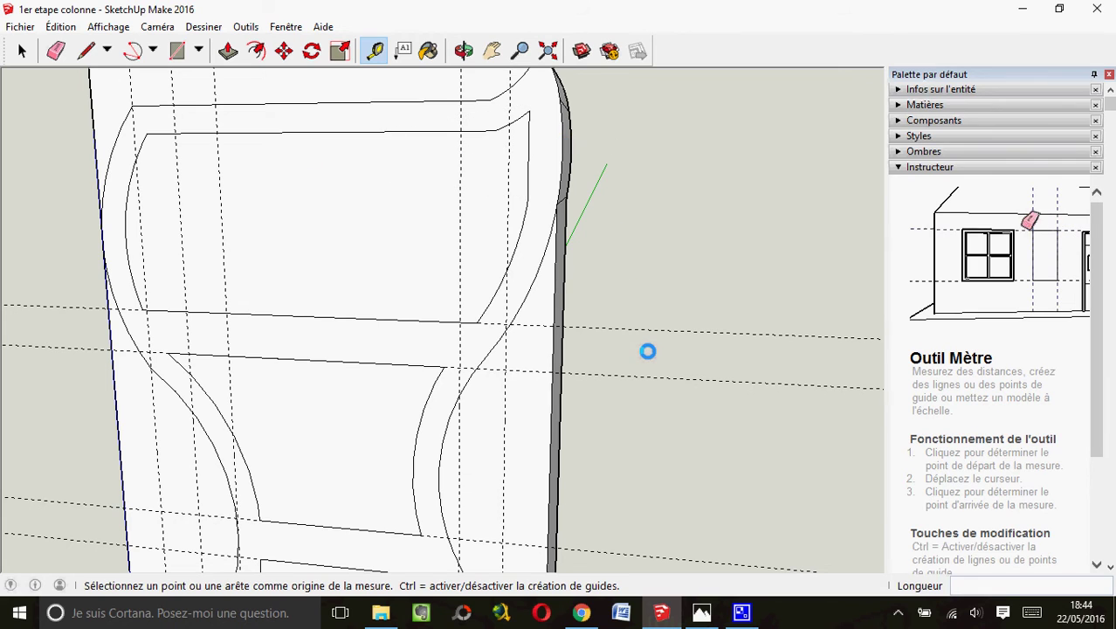
scroll(646, 351, "down", 1)
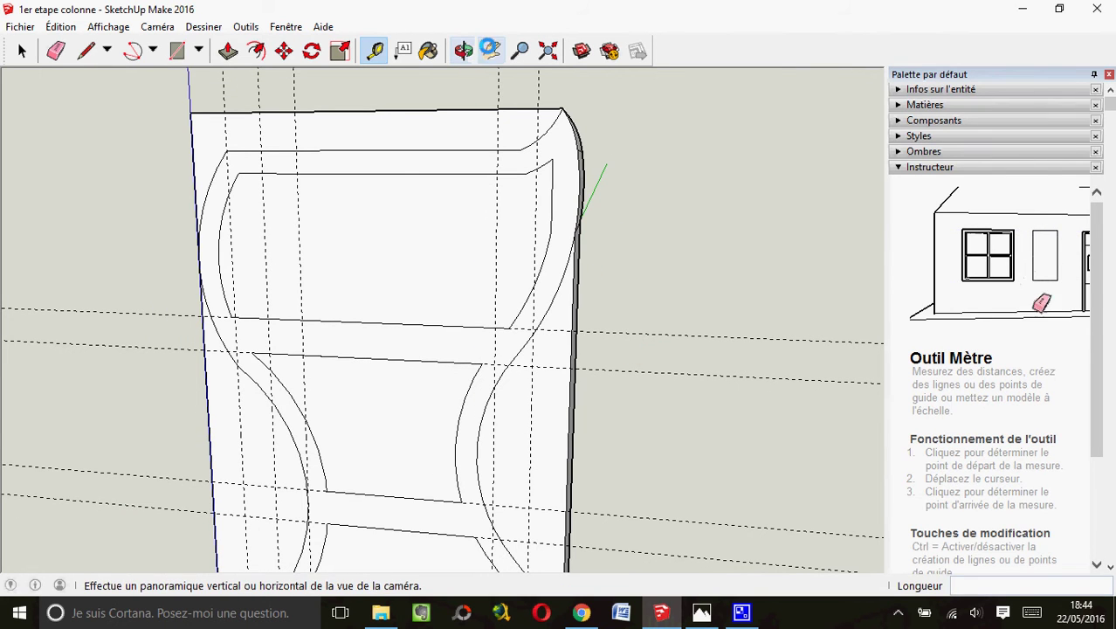
left_click(492, 51)
mouse_move(643, 474)
left_mouse_down()
mouse_move(411, 274)
mouse_move(492, 270)
left_mouse_up()
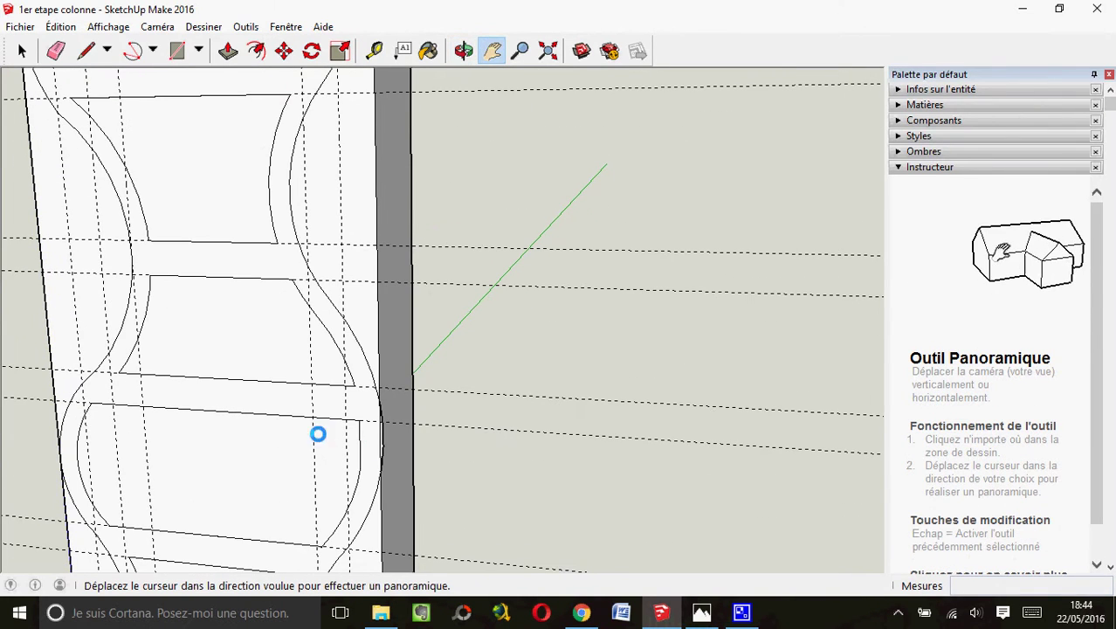
scroll(374, 446, "up", 2)
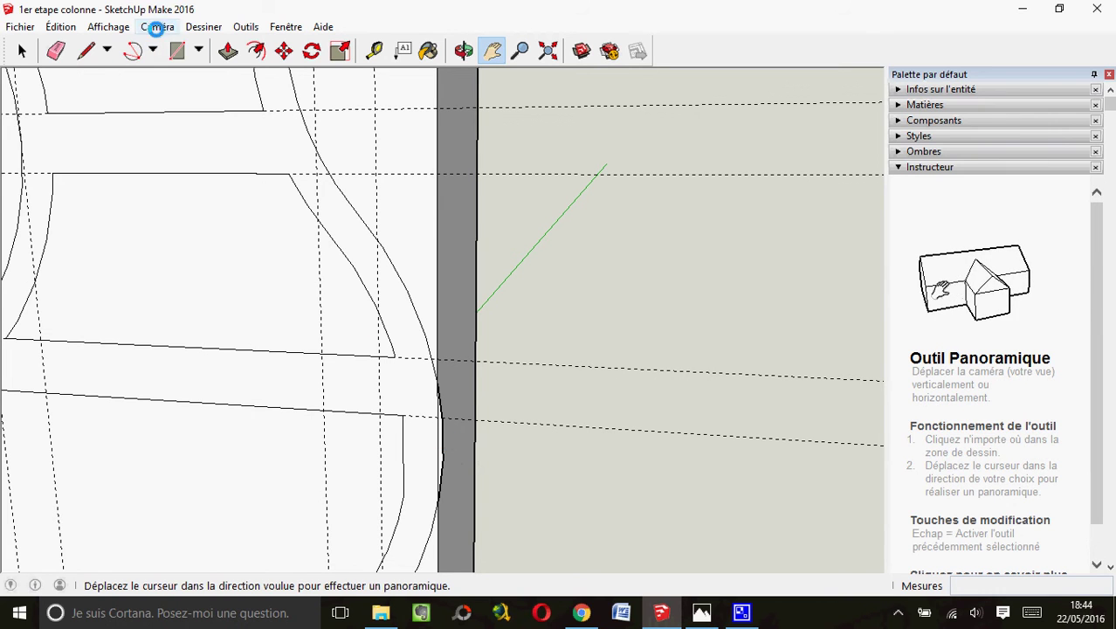
left_click(228, 51)
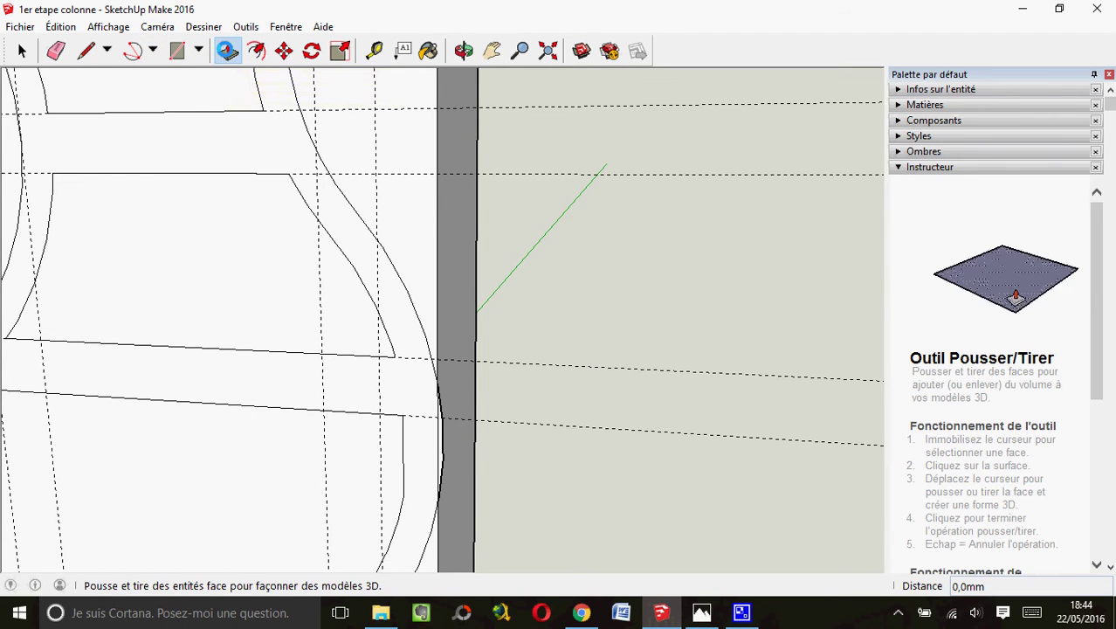
- Push/pull the small curved sliver on the column's right edge by 200 mm
left_click(440, 442)
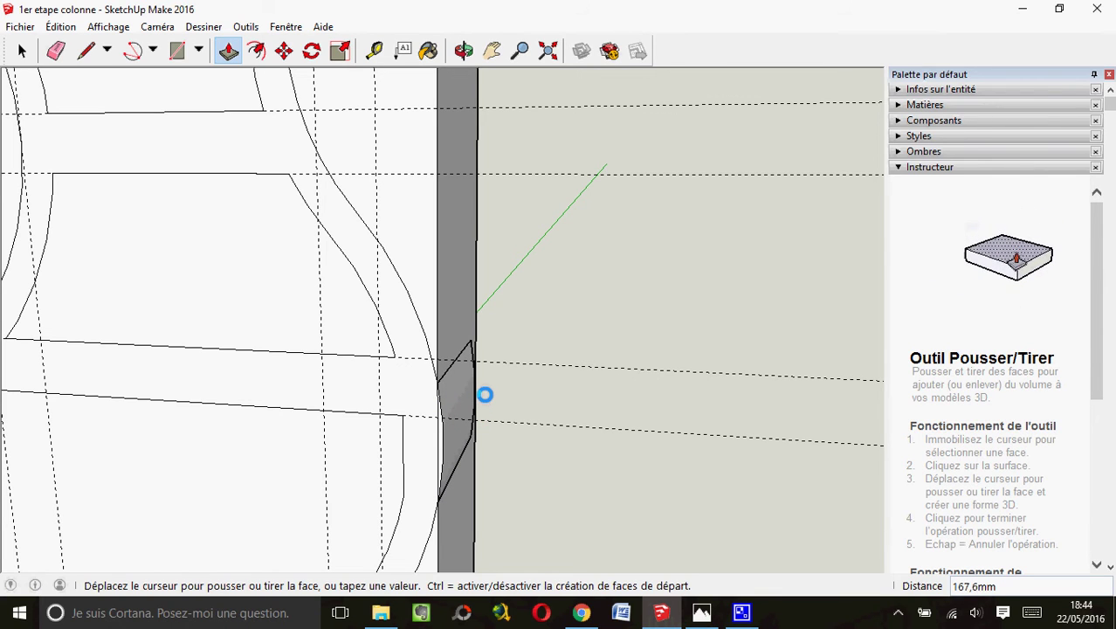
type("20")
key("Return")
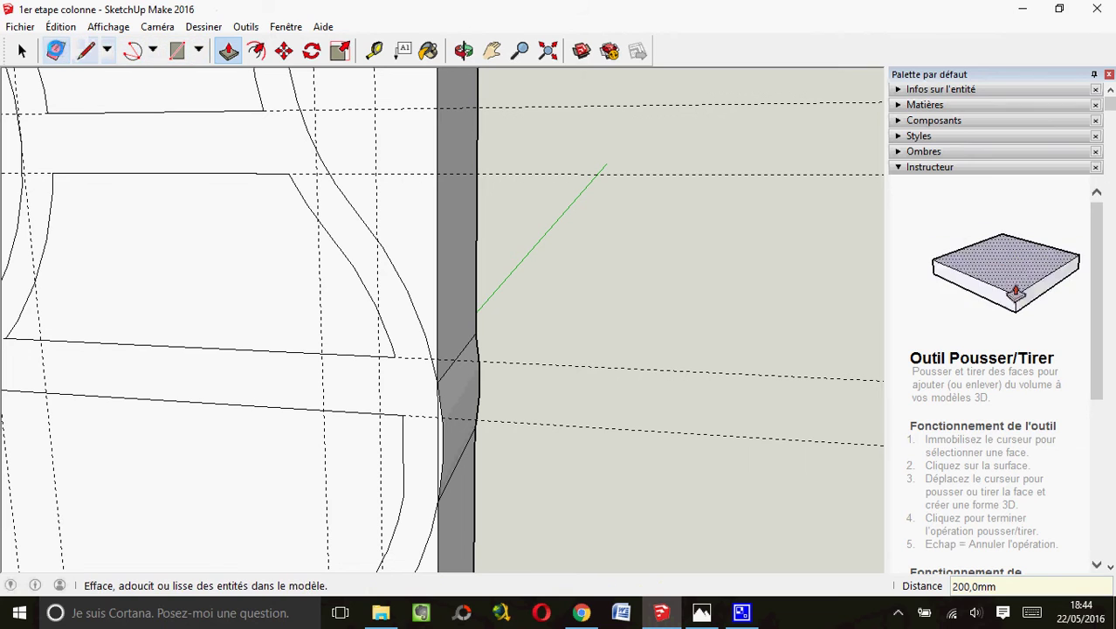
left_click(56, 51)
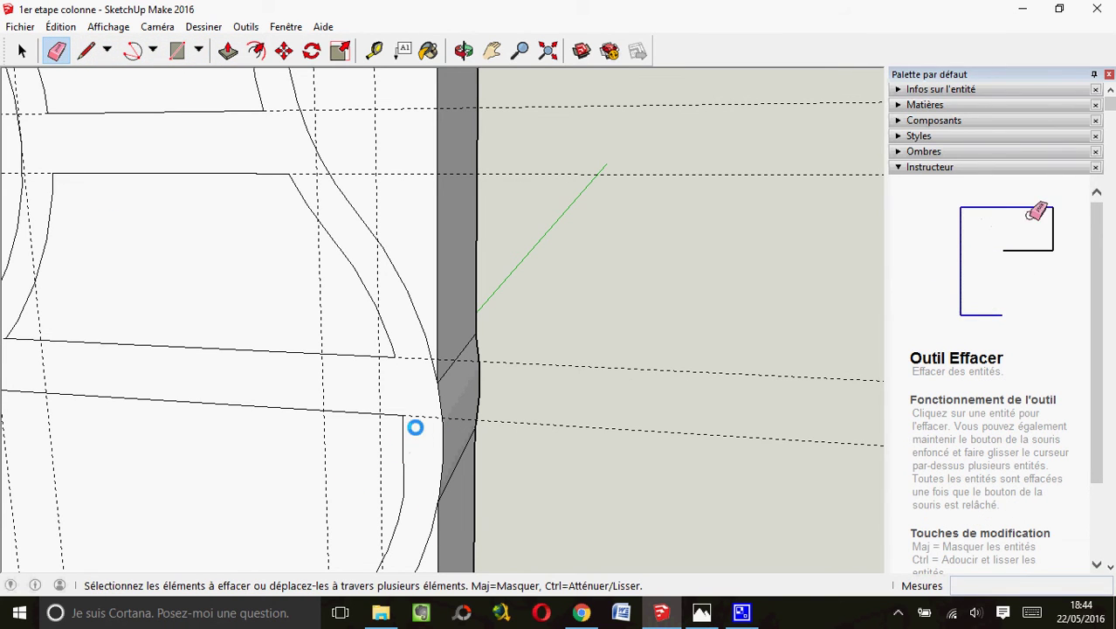
scroll(424, 391, "down", 2)
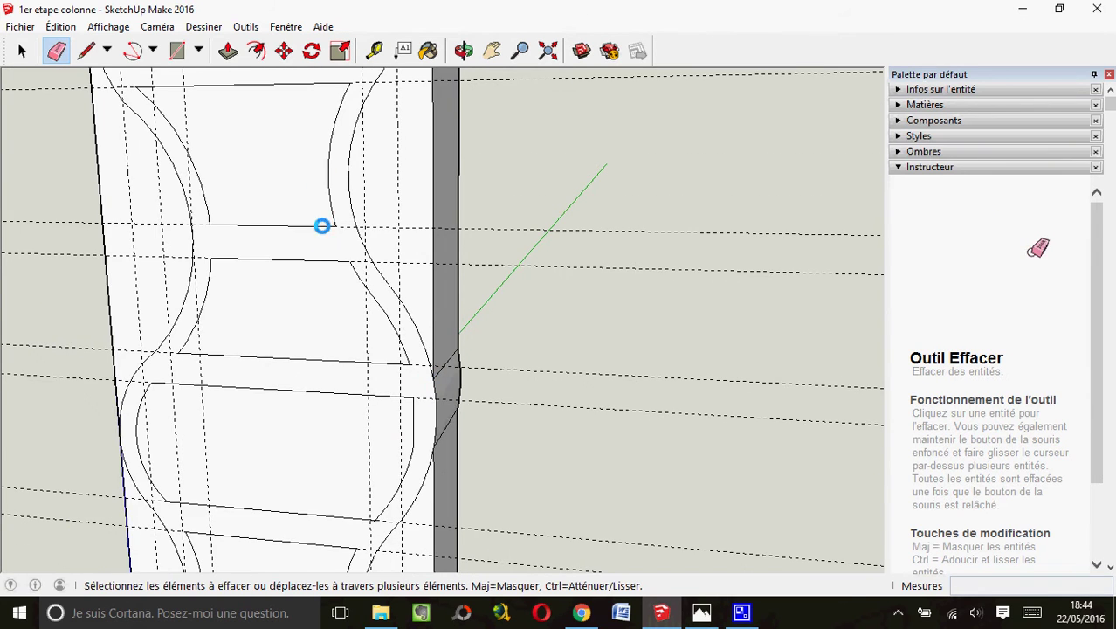
scroll(322, 226, "down", 2)
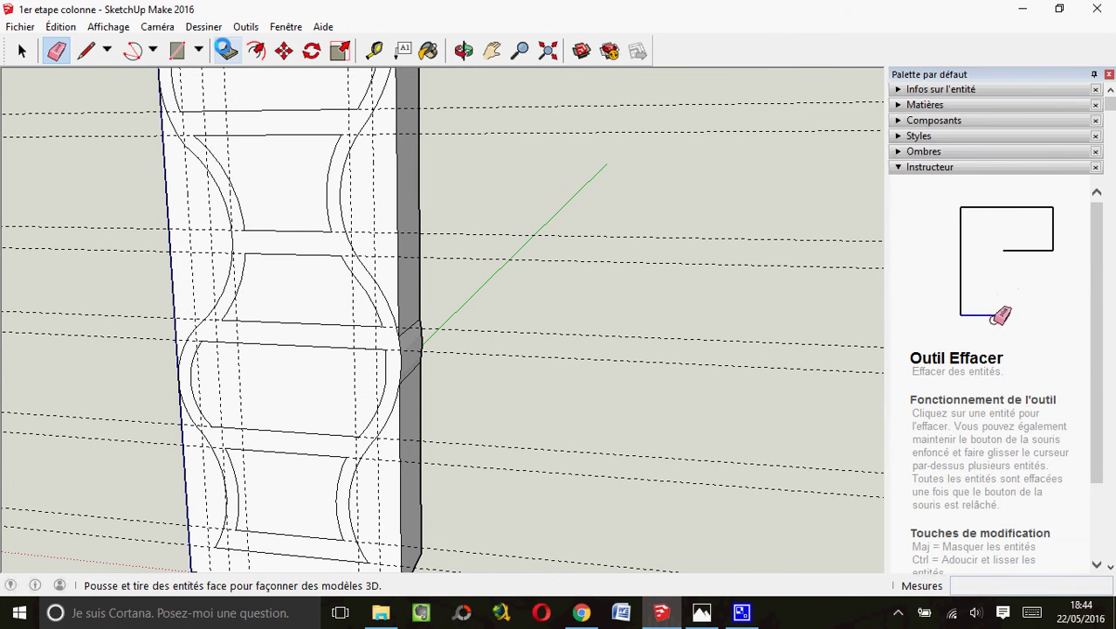
left_click(226, 49)
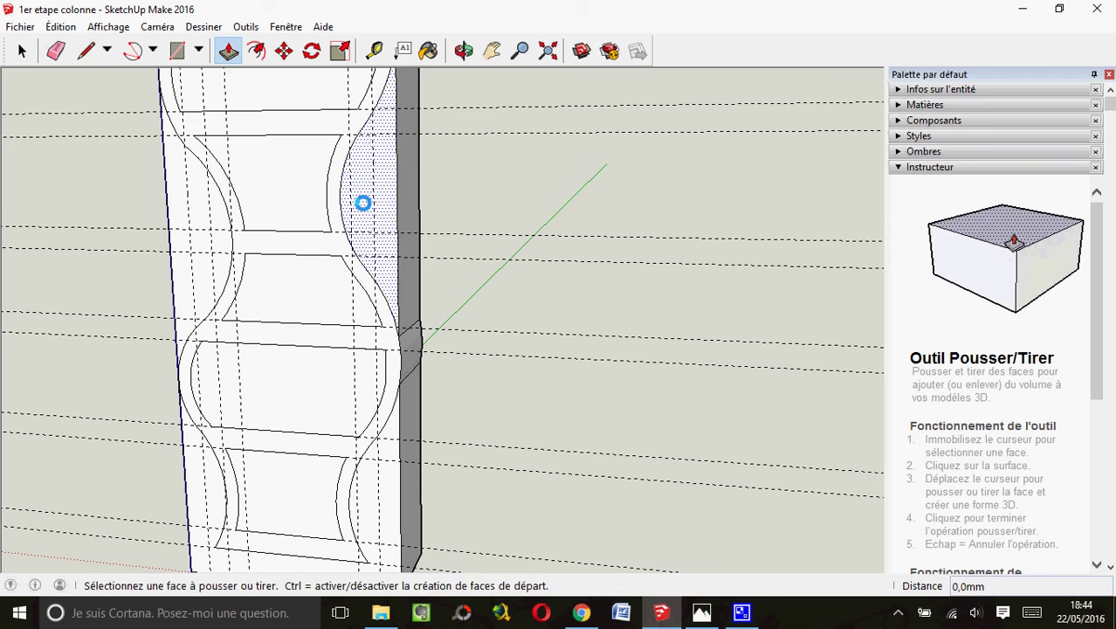
- Push the upper-right and lower-right concave faces 200 mm into the panel
left_click(363, 202)
left_click(388, 182)
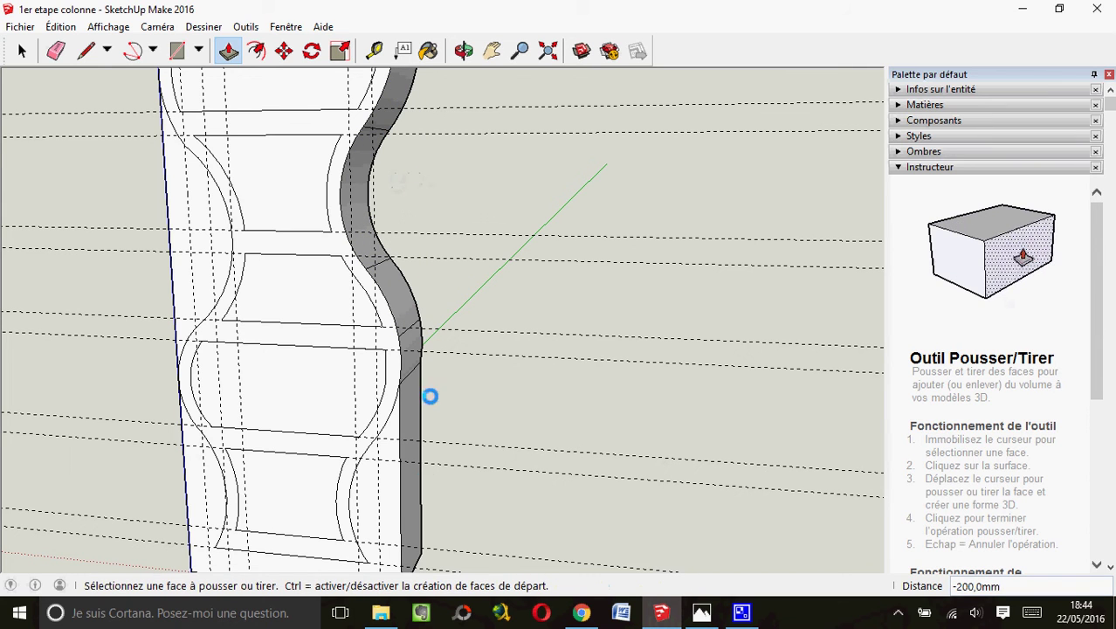
left_click(401, 502)
left_click(410, 461)
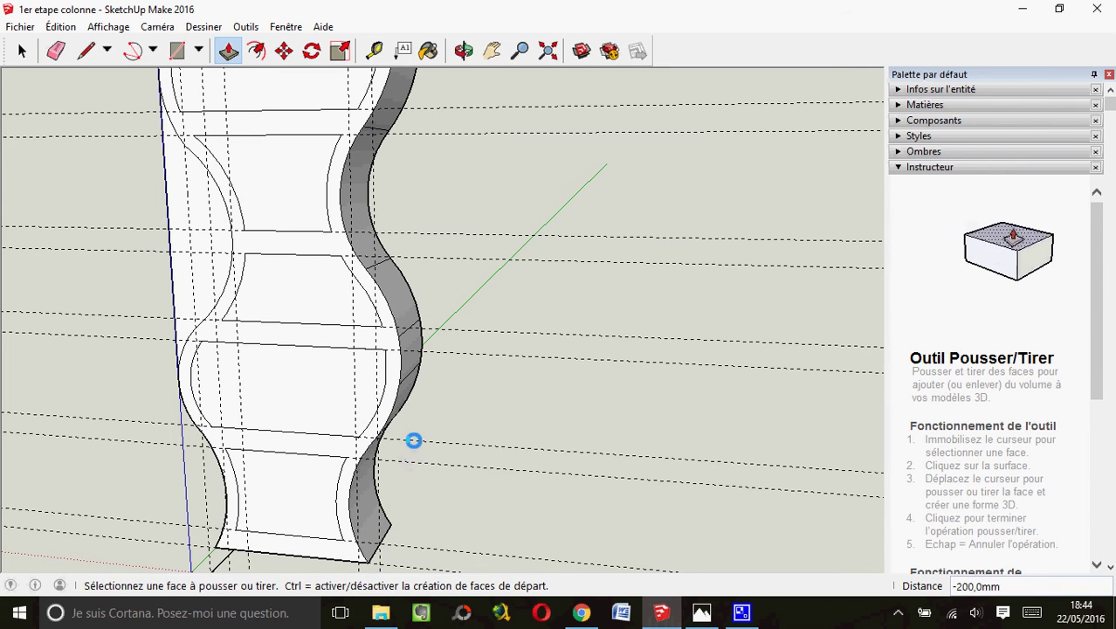
- Push the top strip and the upper- and lower-left concave faces in 200 mm
left_click(493, 50)
left_click(493, 50)
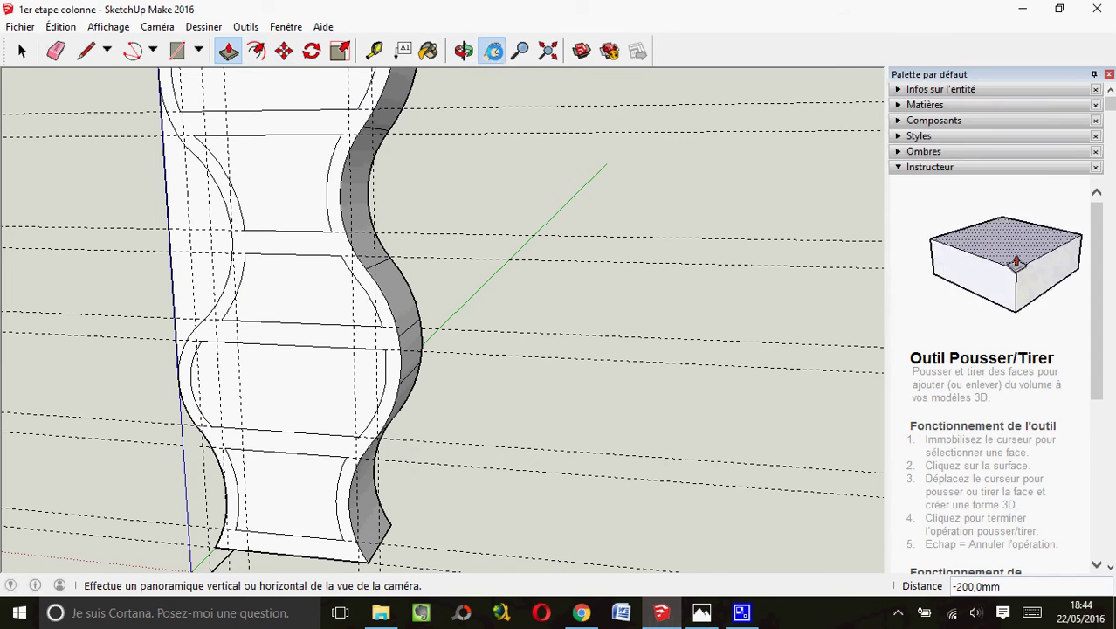
left_click_drag(362, 200, 613, 341)
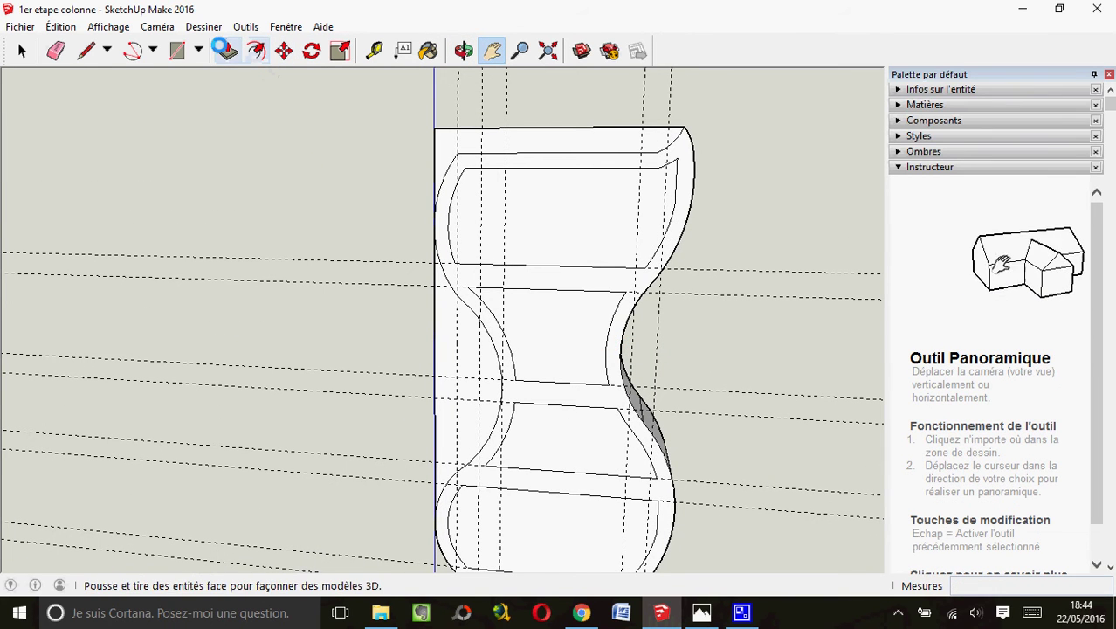
left_click(228, 50)
left_click(528, 134)
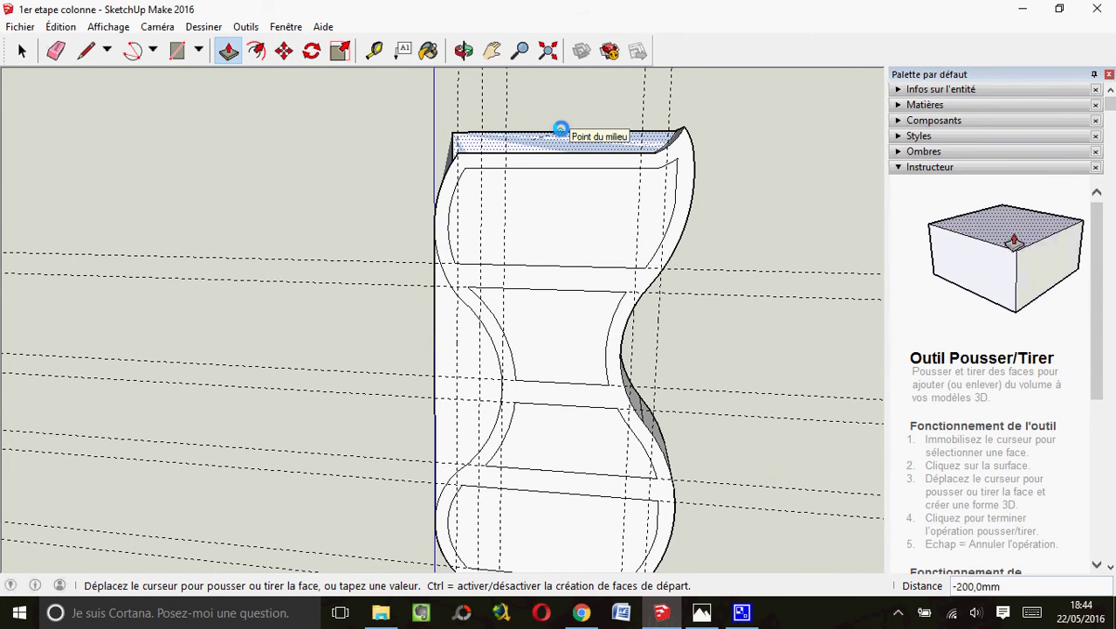
left_click(560, 130)
left_click(440, 413)
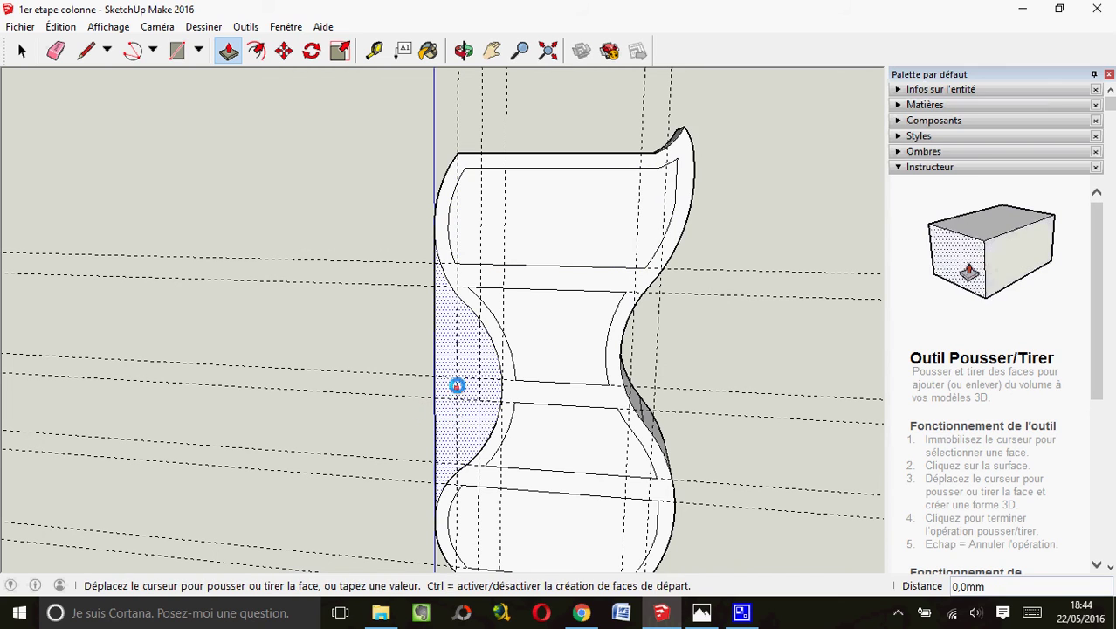
left_click(448, 368)
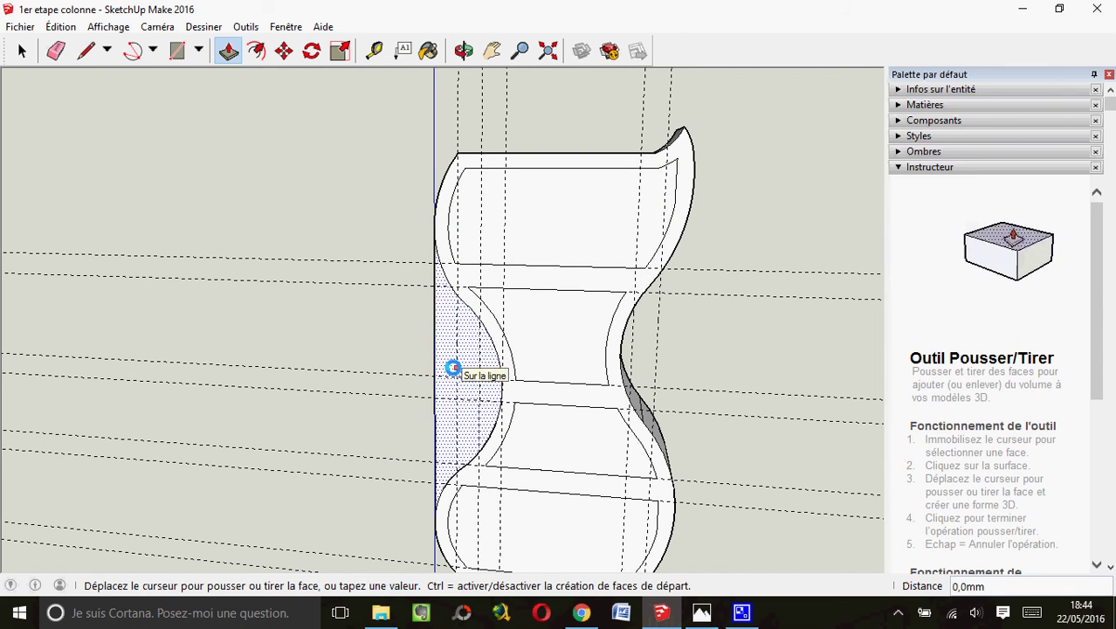
left_click(471, 352)
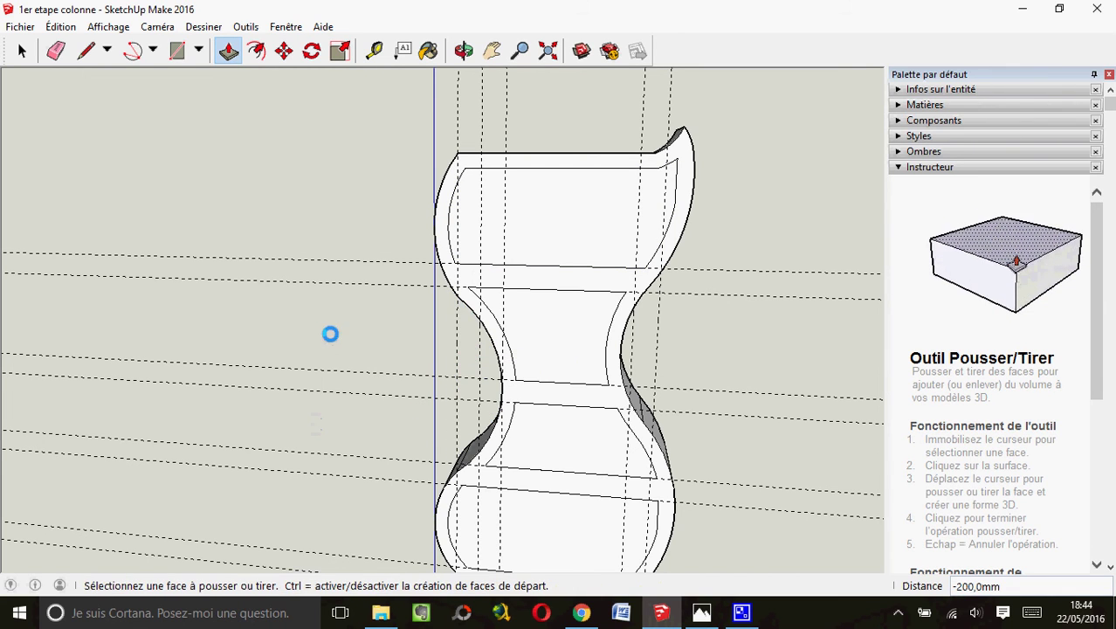
left_click(461, 52)
mouse_move(692, 456)
left_mouse_down()
mouse_move(585, 245)
mouse_move(606, 372)
mouse_move(572, 349)
left_mouse_up()
- Orbit around the thick slab to view its shaded wavy sides along the full height
left_click_drag(506, 79, 482, 291)
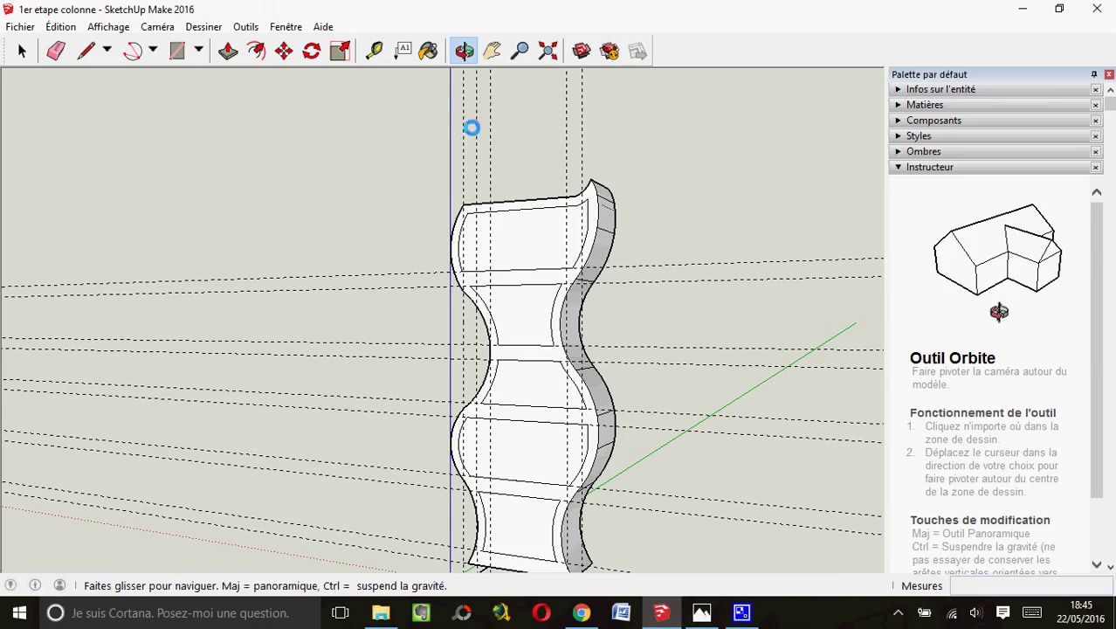
mouse_move(456, 395)
left_mouse_down()
mouse_move(750, 379)
mouse_move(273, 411)
left_mouse_up()
mouse_move(664, 403)
left_mouse_down()
mouse_move(301, 389)
mouse_move(705, 389)
mouse_move(297, 359)
mouse_move(264, 368)
mouse_move(680, 366)
mouse_move(431, 354)
mouse_move(653, 372)
left_mouse_up()
mouse_move(576, 368)
left_mouse_down()
mouse_move(433, 361)
mouse_move(697, 421)
left_mouse_up()
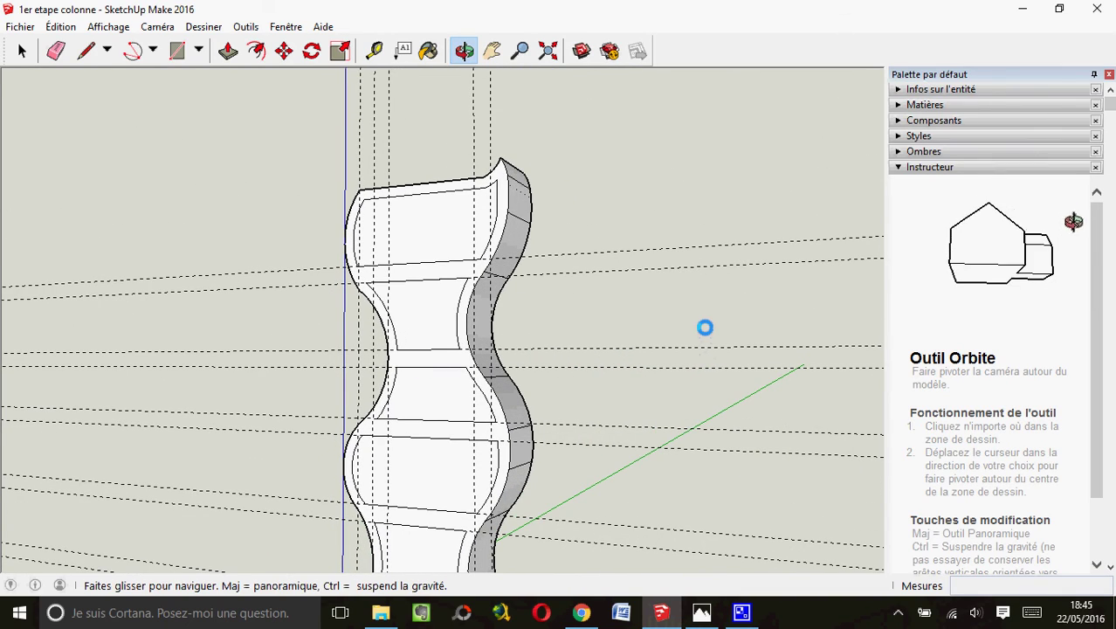